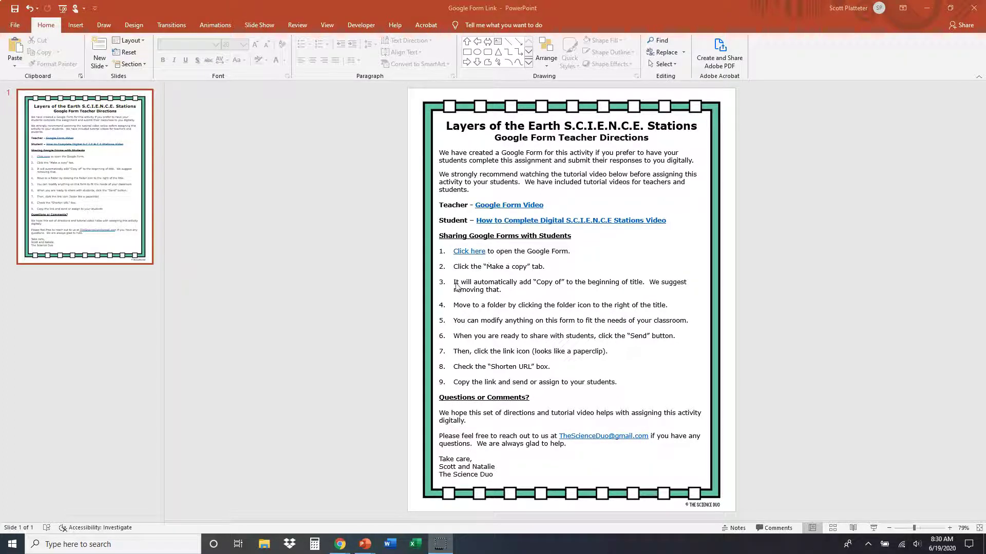
- Make your own copy of the 'Layers of the Earth - S.C.I.E.N.C.E. Stations' form from its copy page
mouse_move(347, 546)
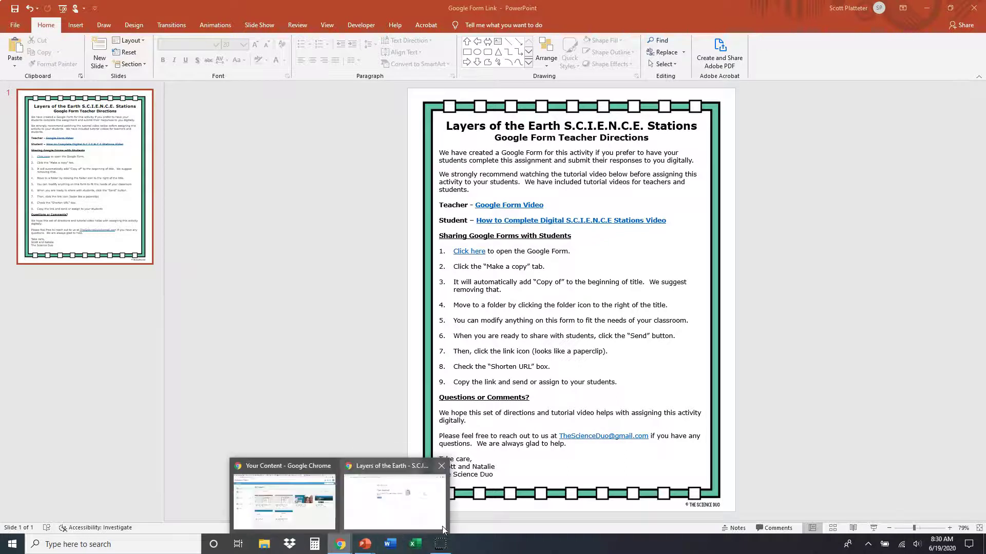
click(442, 524)
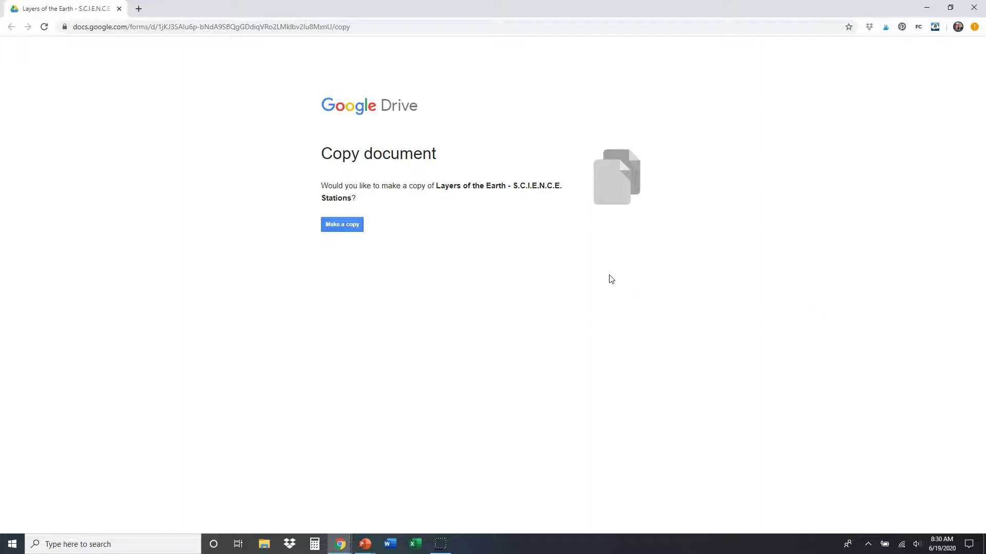
click(344, 225)
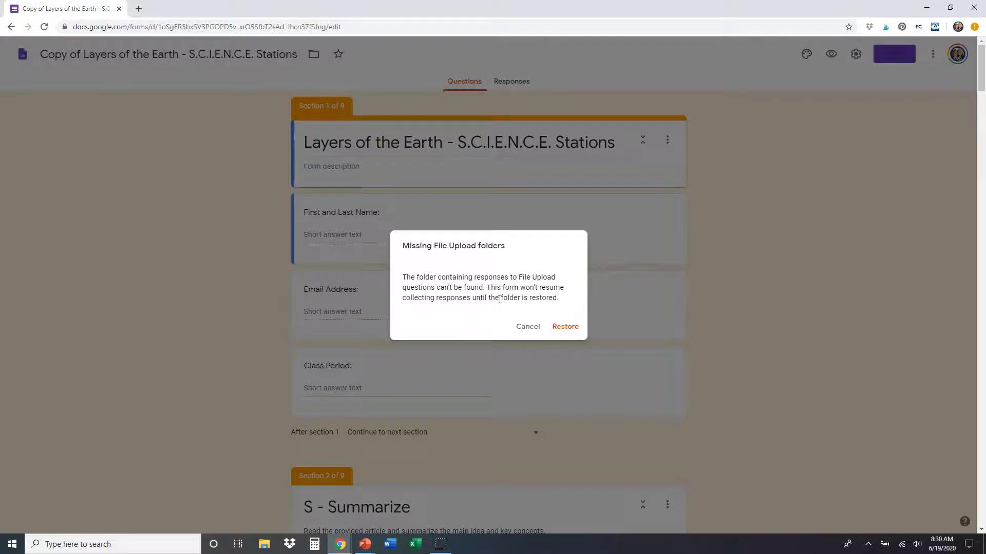
- Restore the copied form's missing file upload folder, then place the cursor in the form title
click(566, 328)
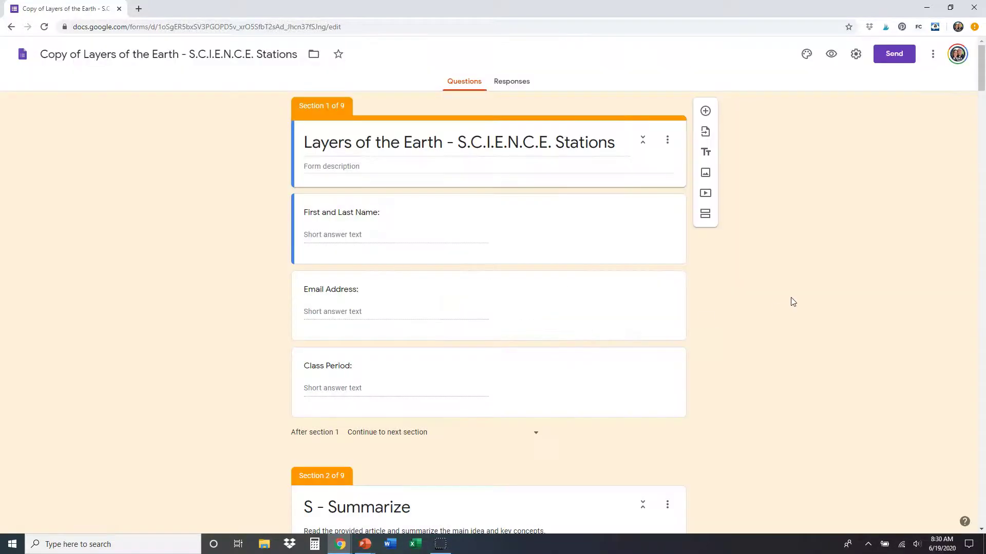
click(82, 56)
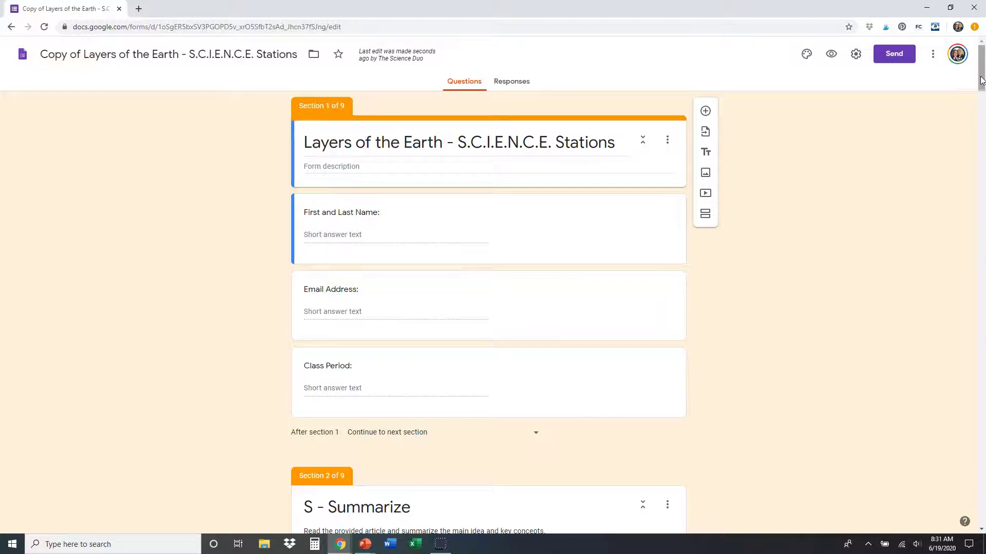
- Scroll through Section 2 'S - Summarize', checking its instructions text and Summarize Station article image
drag(981, 79, 983, 108)
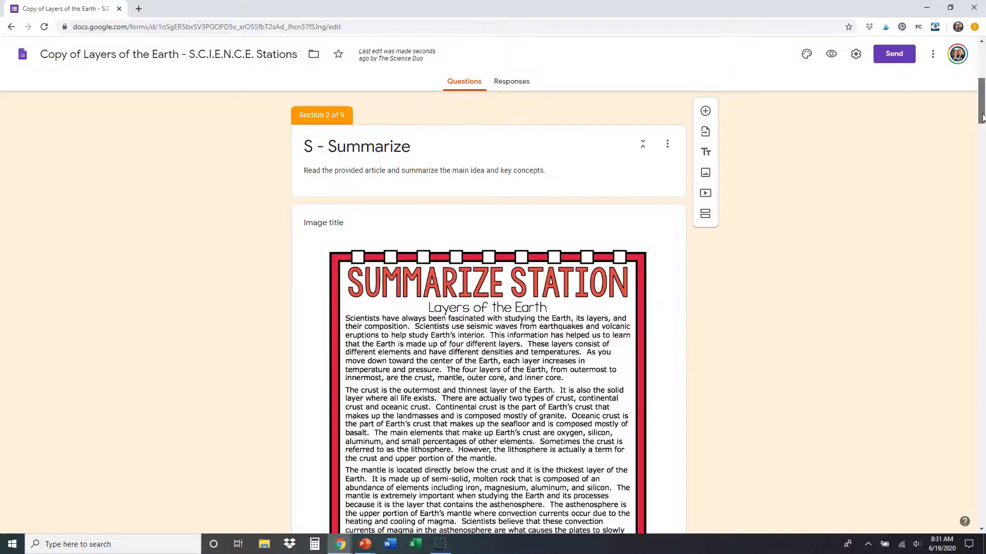
drag(983, 119, 984, 137)
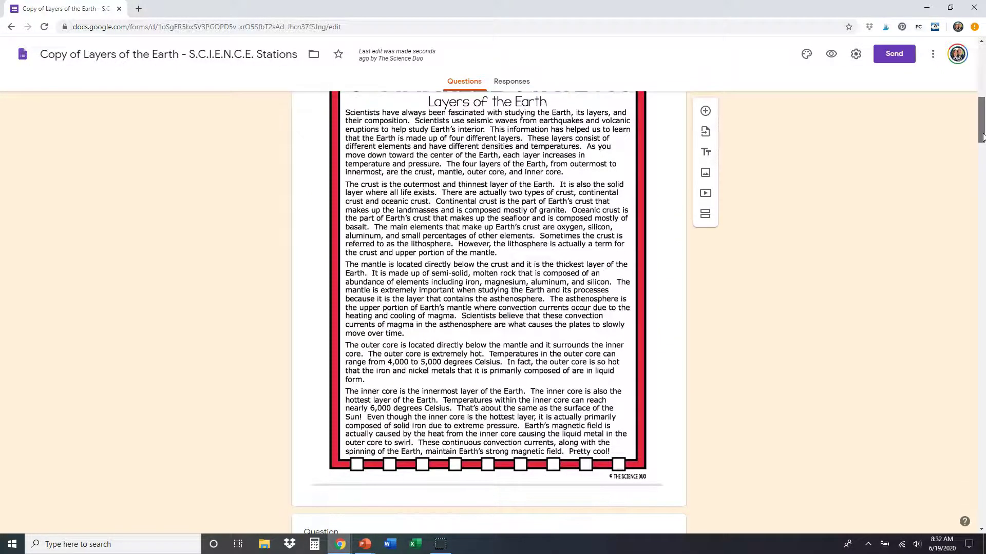
scroll(526, 318, down, 5)
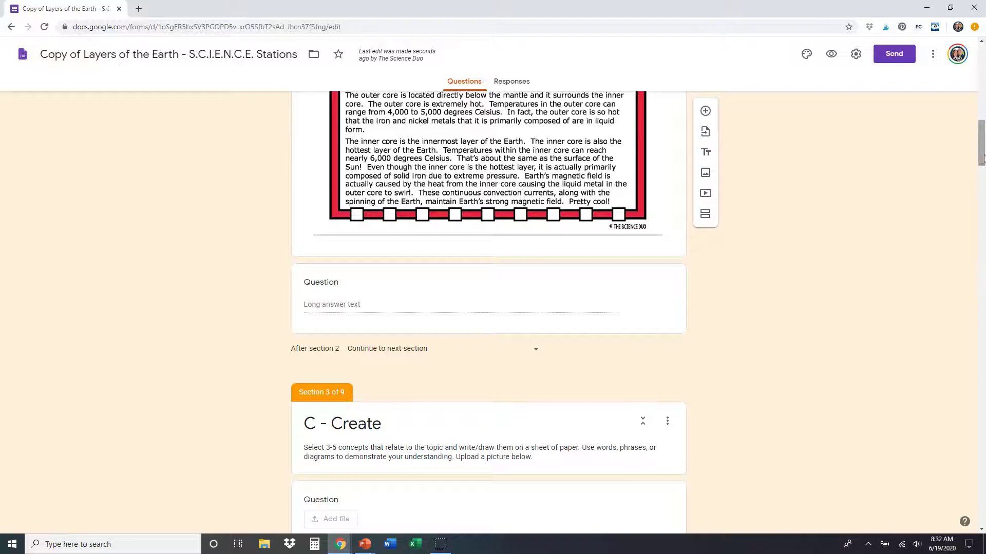
drag(982, 159, 983, 119)
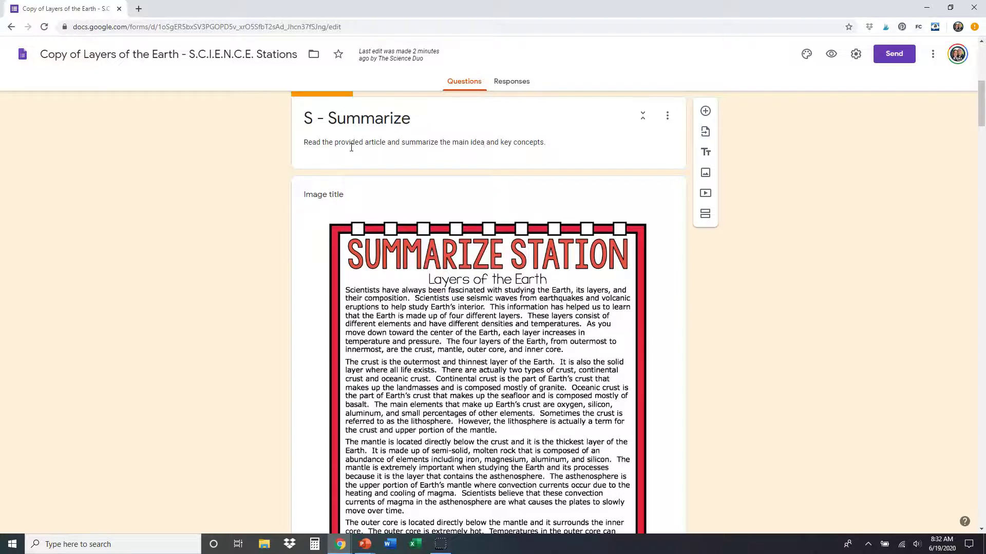
triple_click(385, 148)
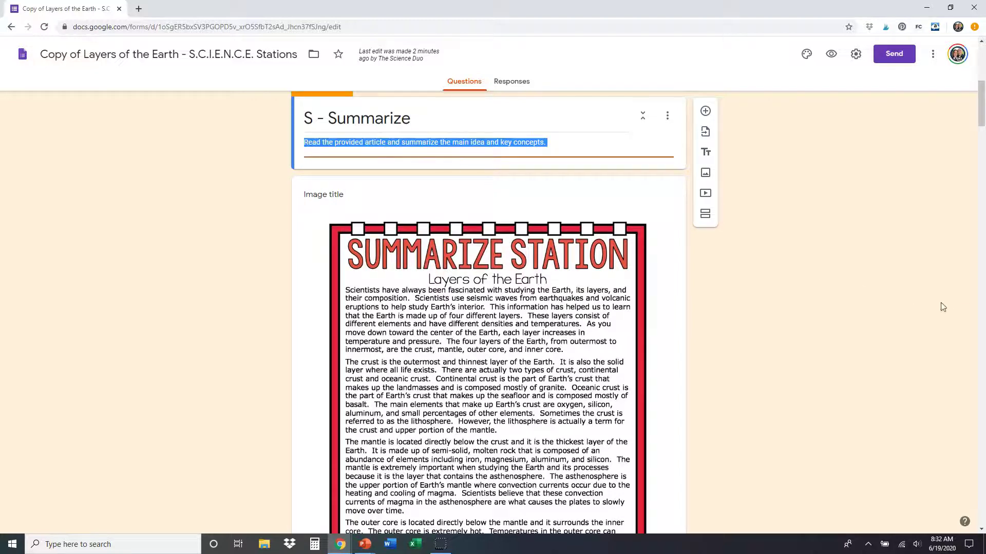
click(882, 298)
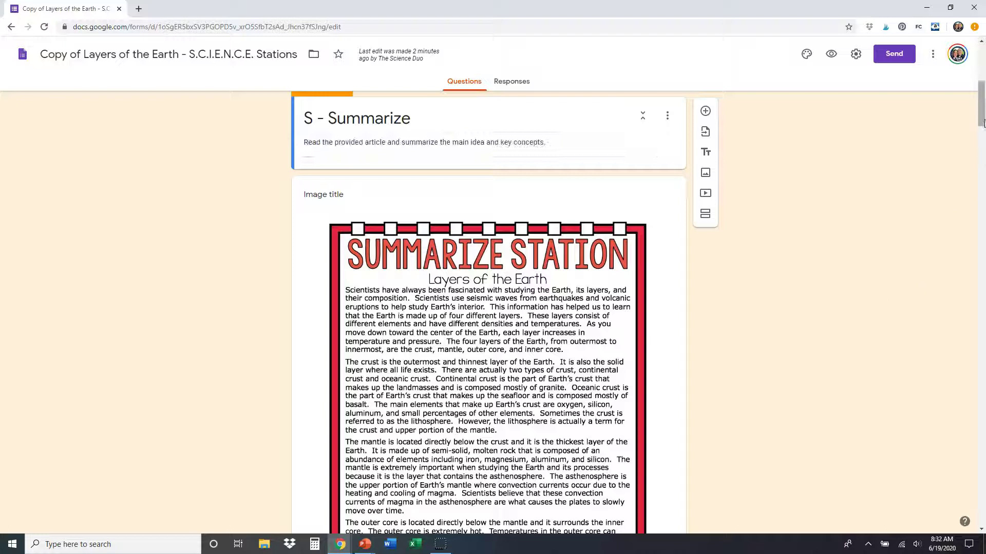
drag(984, 123, 984, 184)
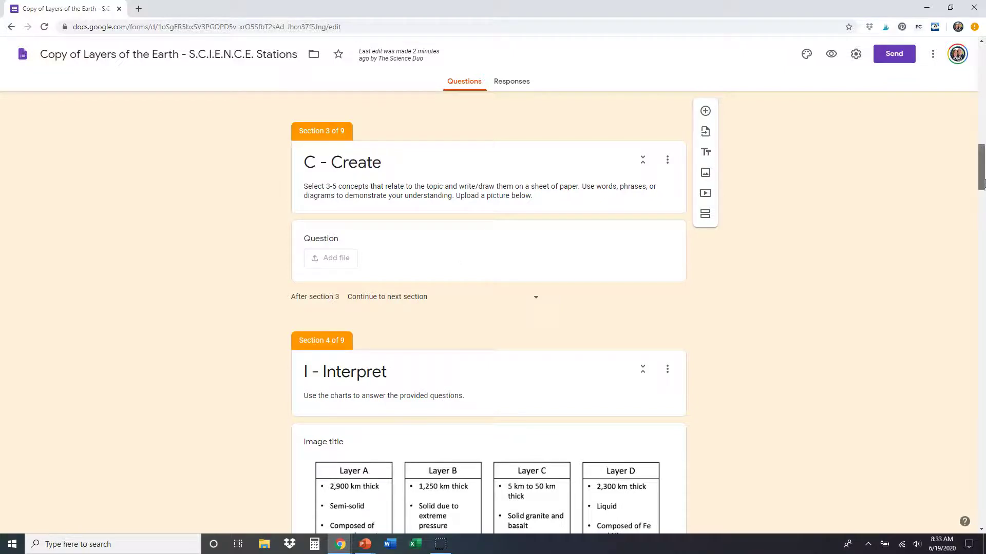
- Scroll through Section 4 'I - Interpret', reading the Layer A–D chart and questions 1–6
scroll(984, 195, down, 4)
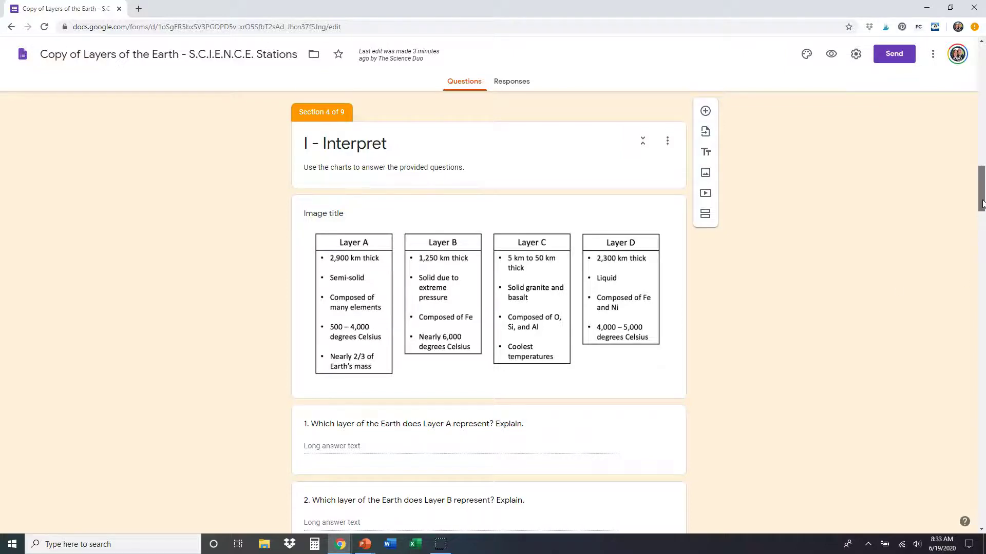
scroll(984, 218, down, 3)
scroll(983, 215, down, 1)
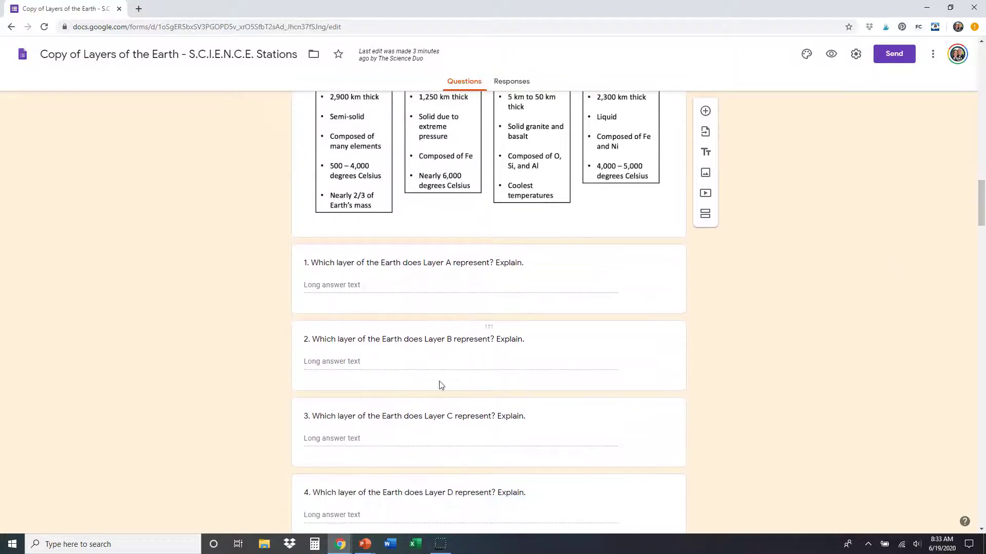
scroll(984, 252, down, 7)
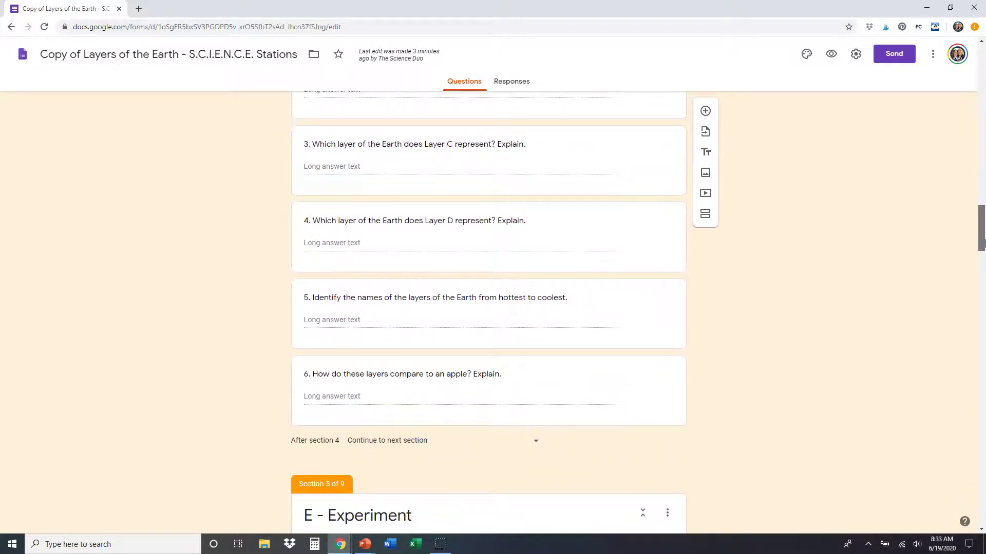
drag(984, 242, 984, 276)
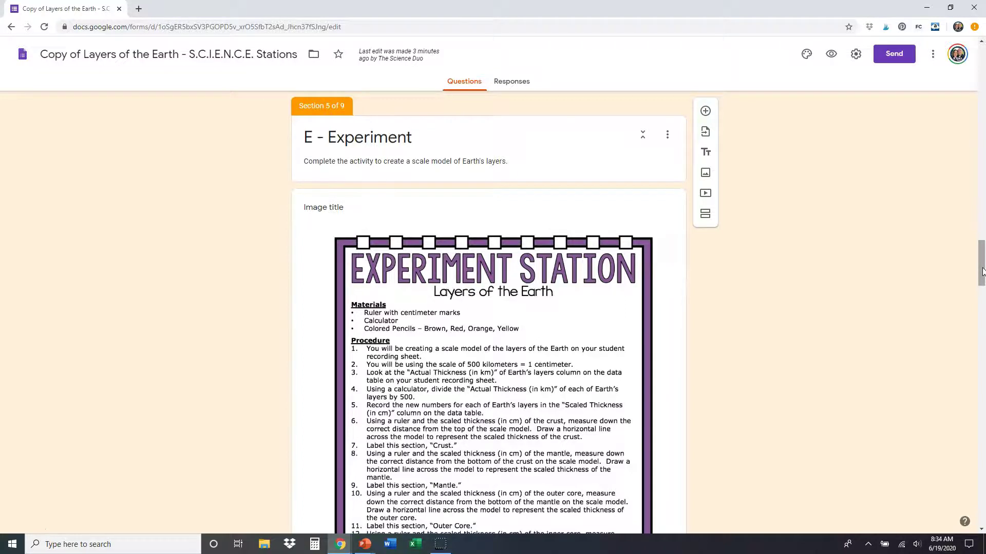
- Scroll through Section 5's procedure image, 500 km = 1 cm data table and scaled-thickness questions
drag(983, 272, 982, 285)
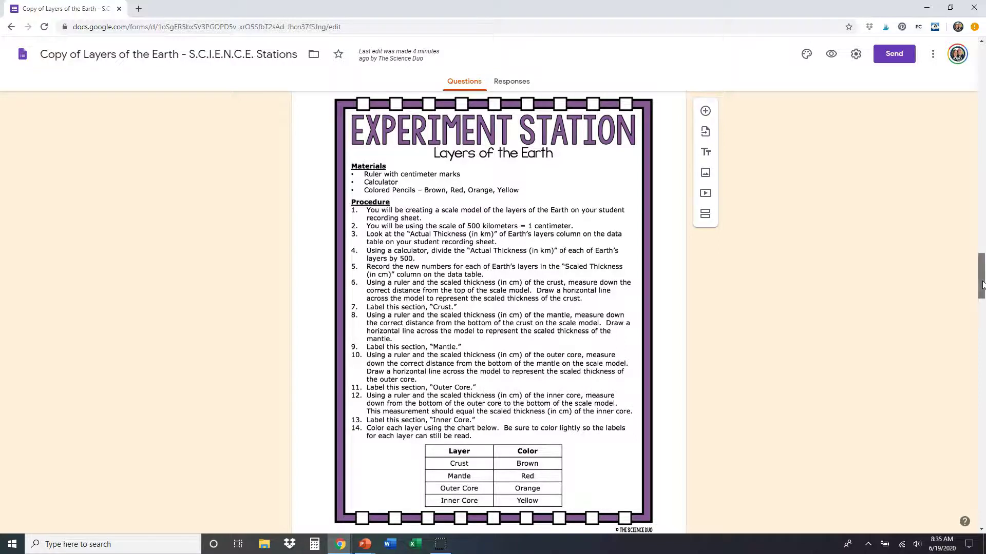
drag(982, 285, 981, 323)
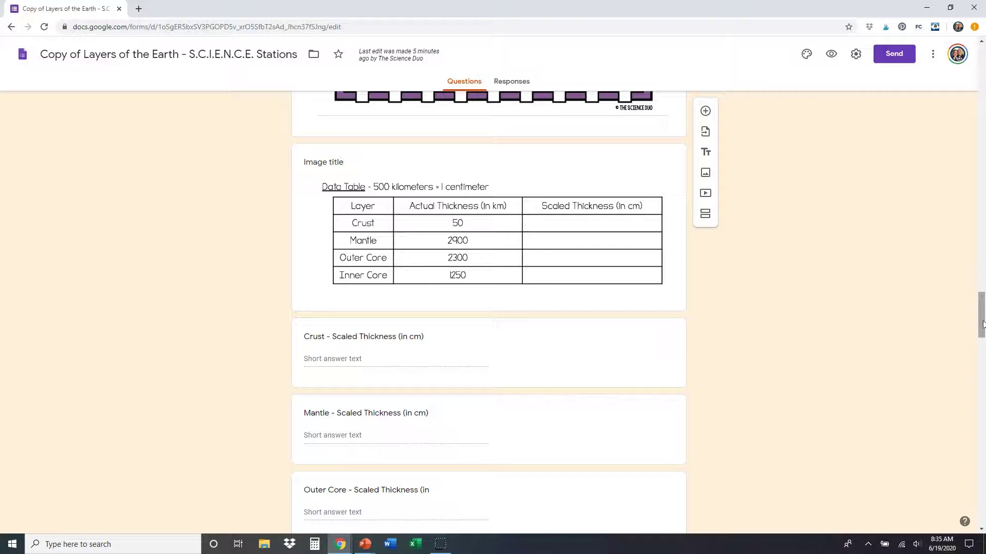
- Scroll back to the Experiment Station image, then down to Section 6 'N - Navigate' cards
drag(981, 327, 982, 277)
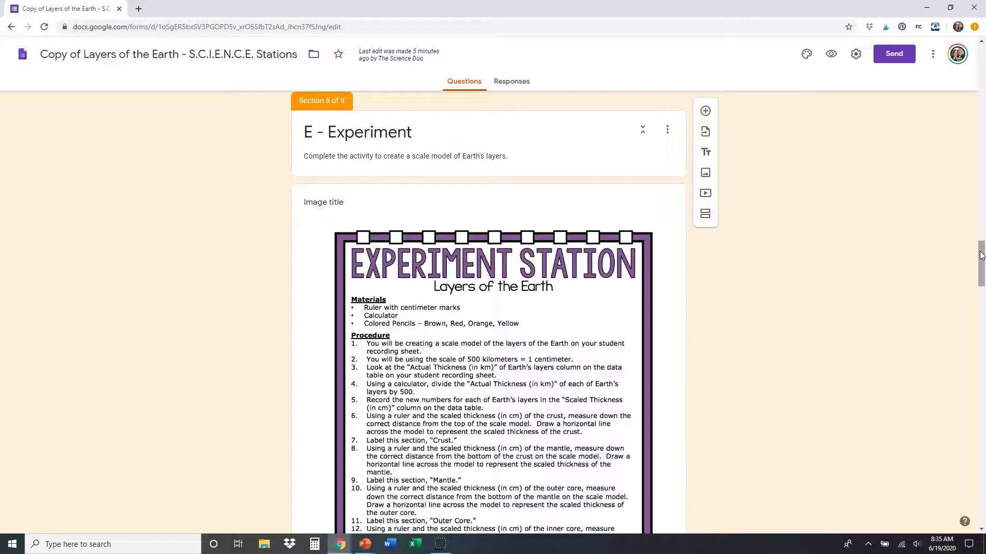
drag(981, 258, 981, 262)
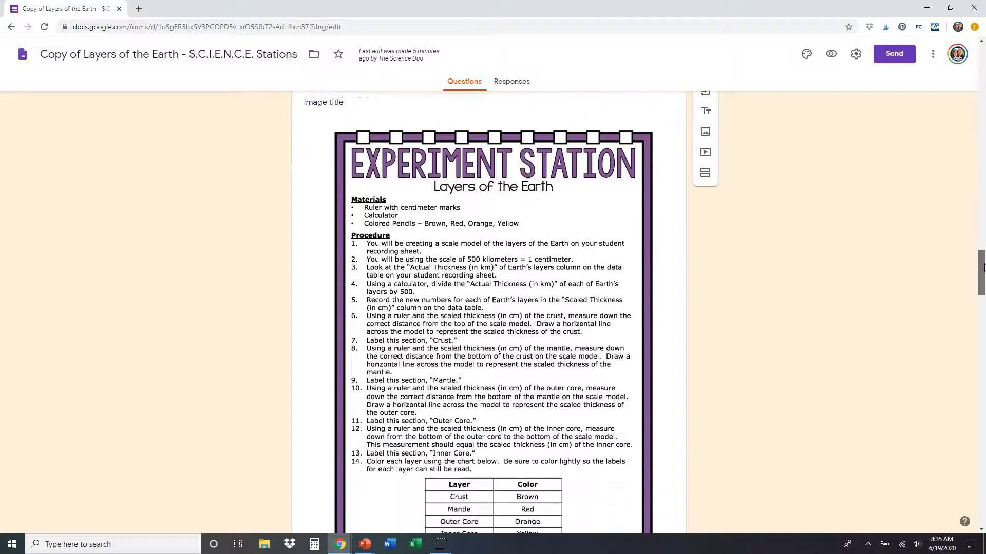
drag(983, 267, 983, 367)
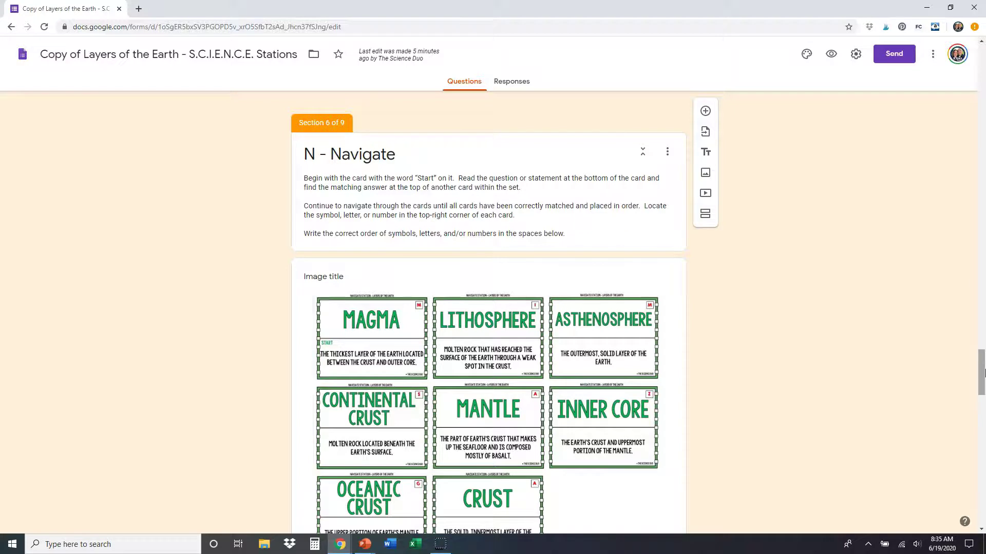
drag(983, 374, 983, 379)
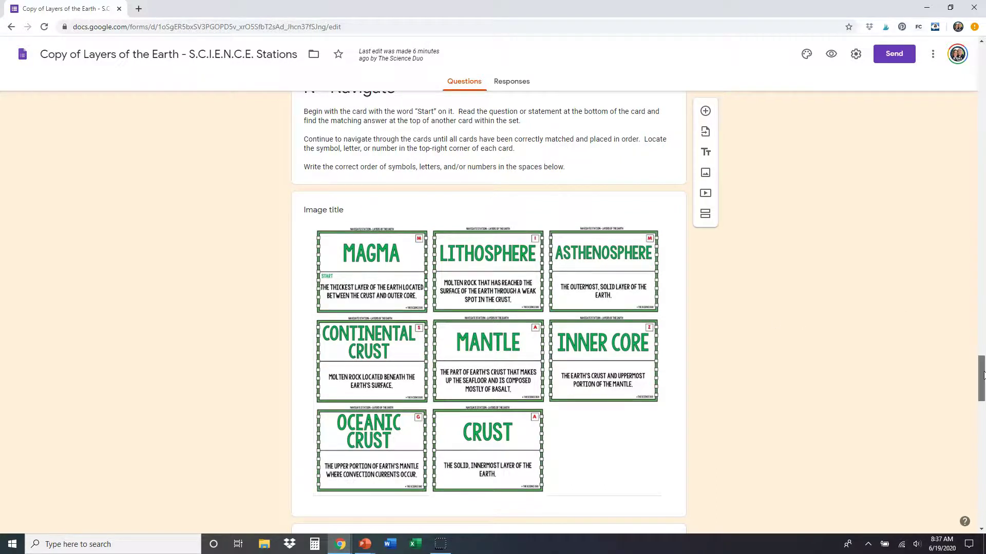
drag(983, 374, 984, 381)
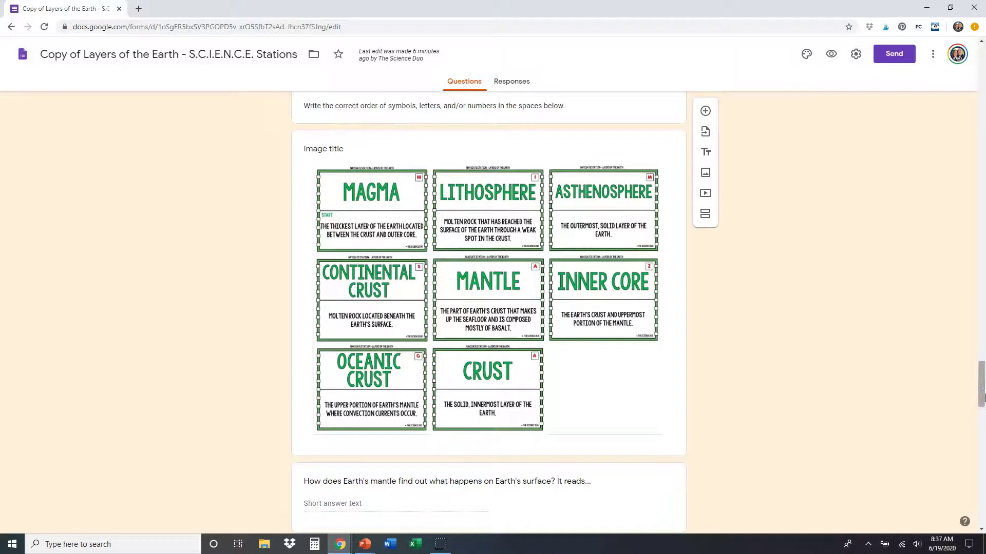
scroll(983, 395, down, 1)
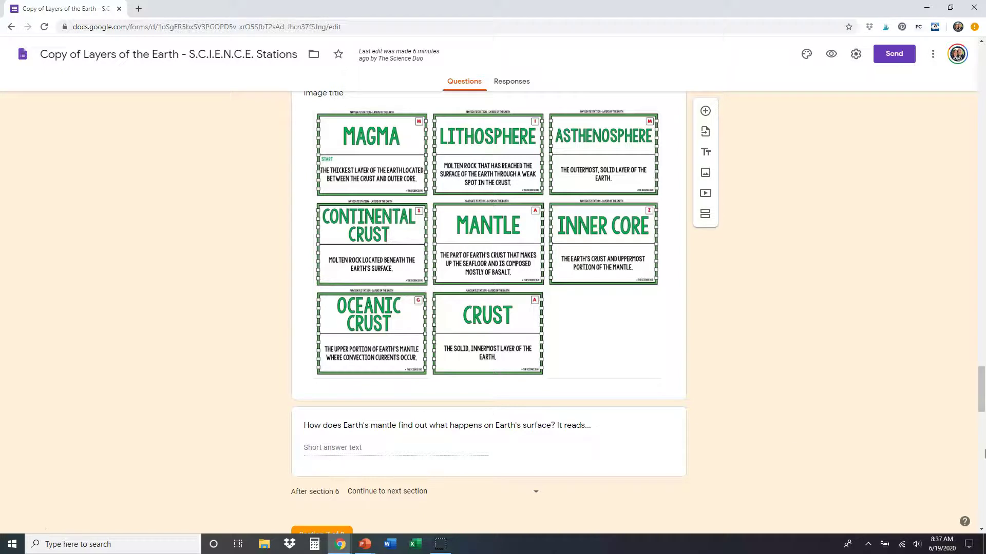
scroll(983, 408, up, 2)
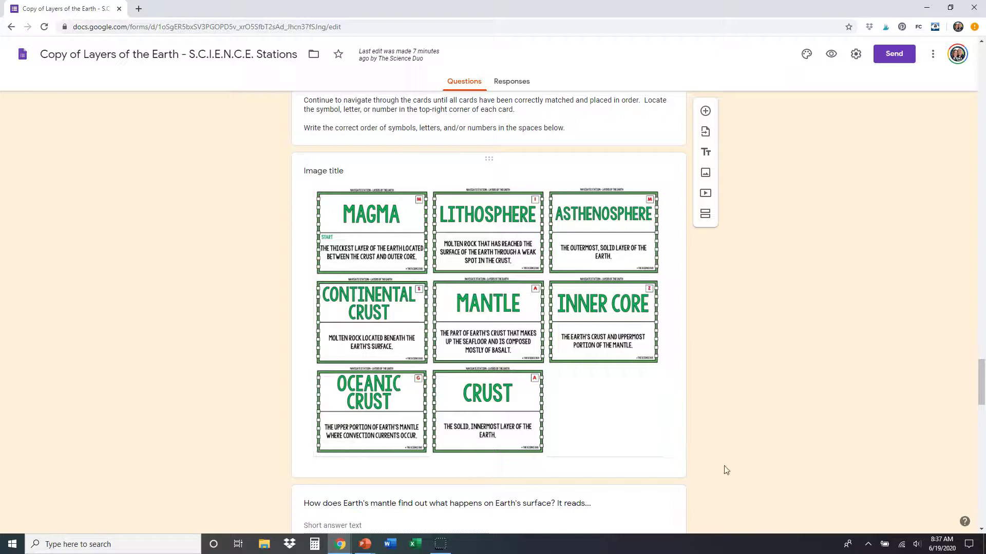
drag(983, 382, 983, 390)
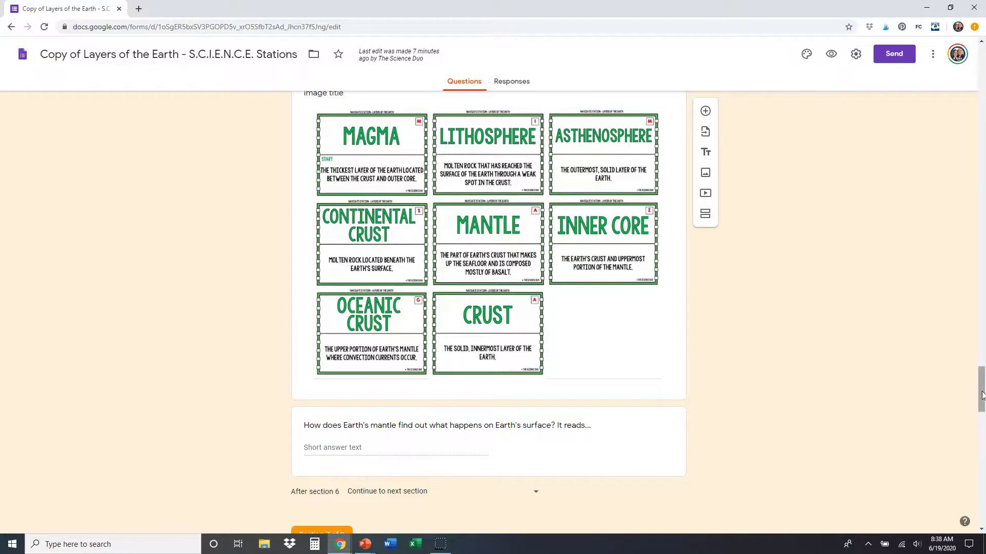
scroll(982, 418, down, 5)
drag(982, 418, 983, 435)
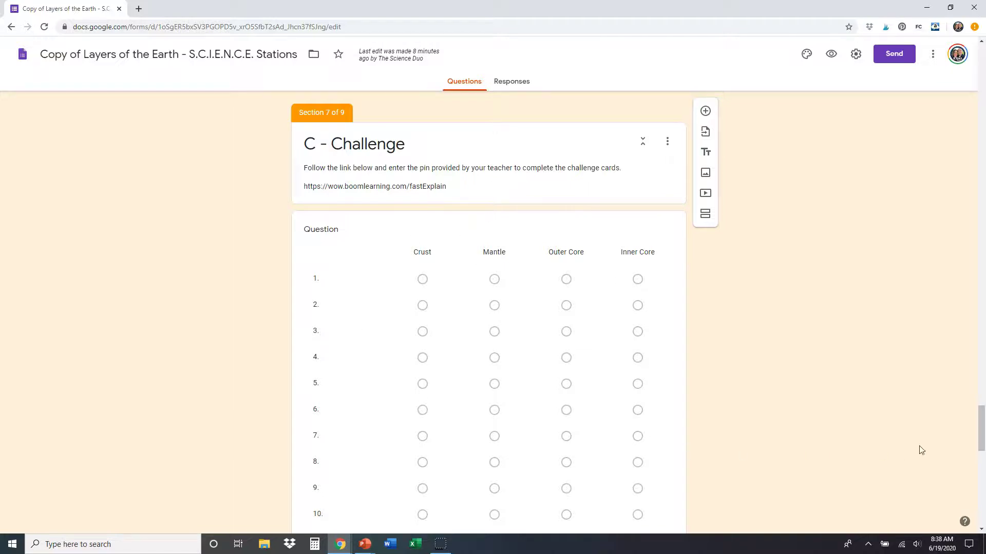
scroll(873, 411, down, 2)
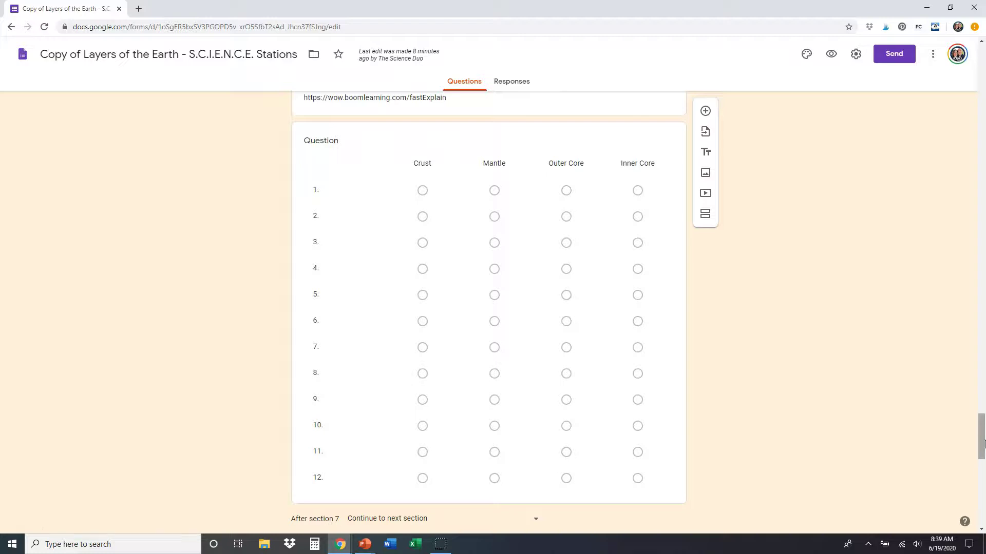
scroll(982, 440, down, 1)
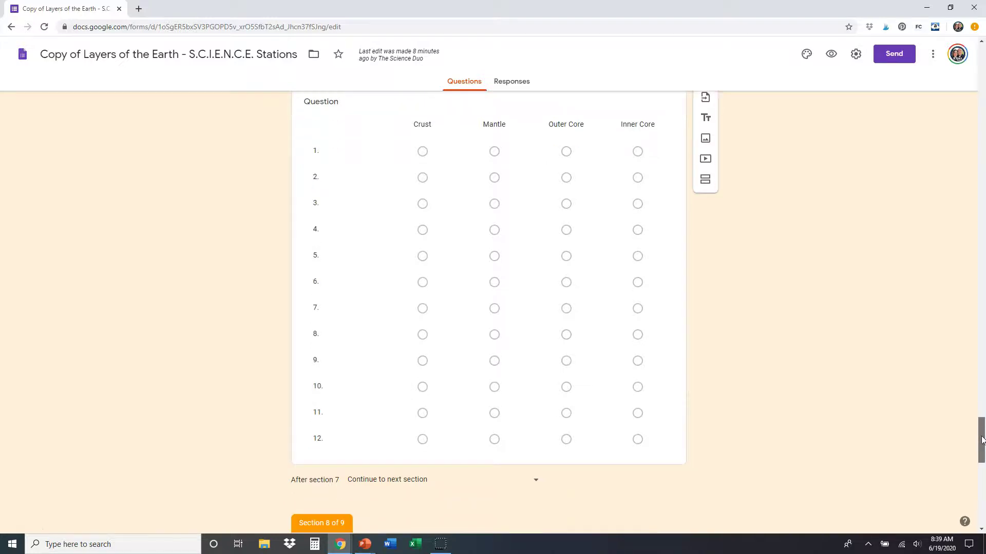
drag(983, 440, 982, 469)
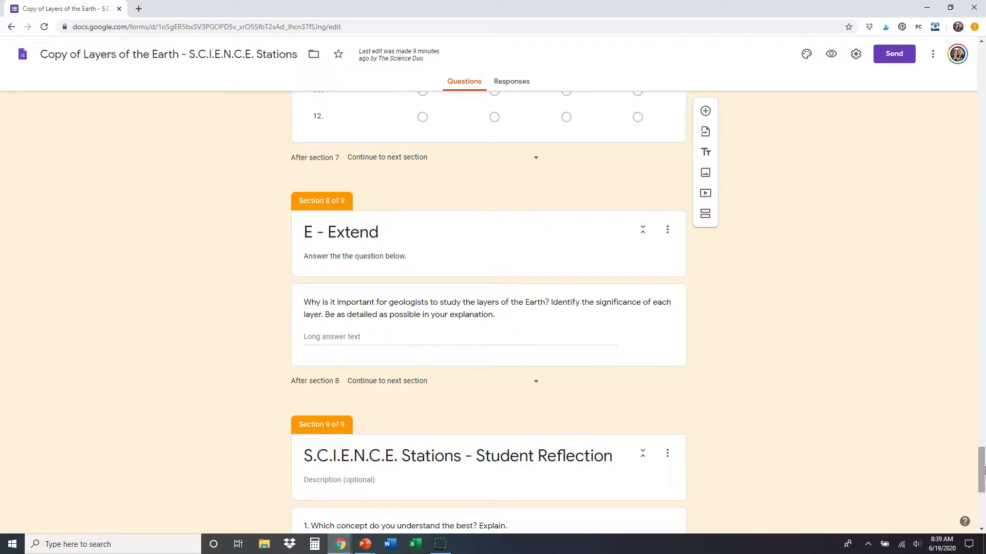
drag(984, 470, 983, 497)
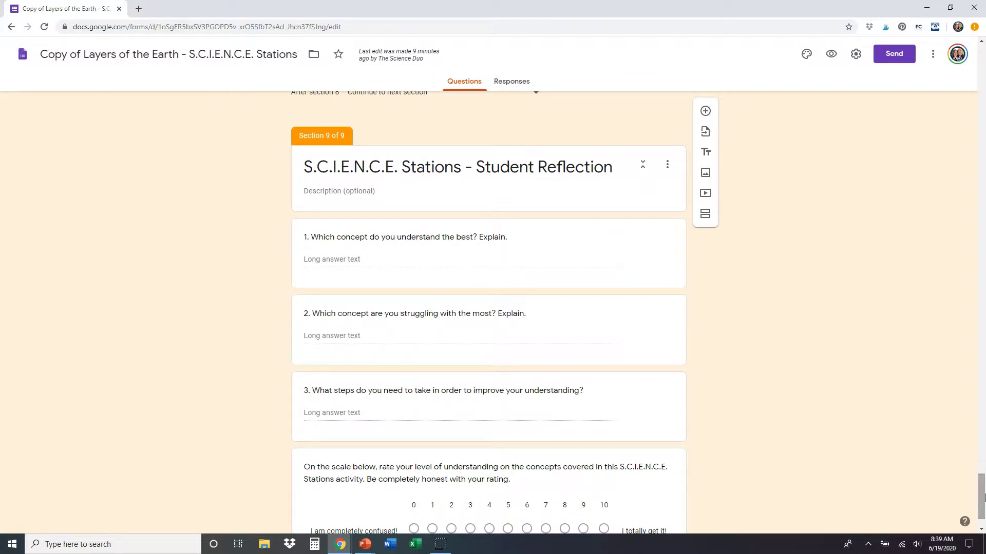
drag(983, 498, 982, 502)
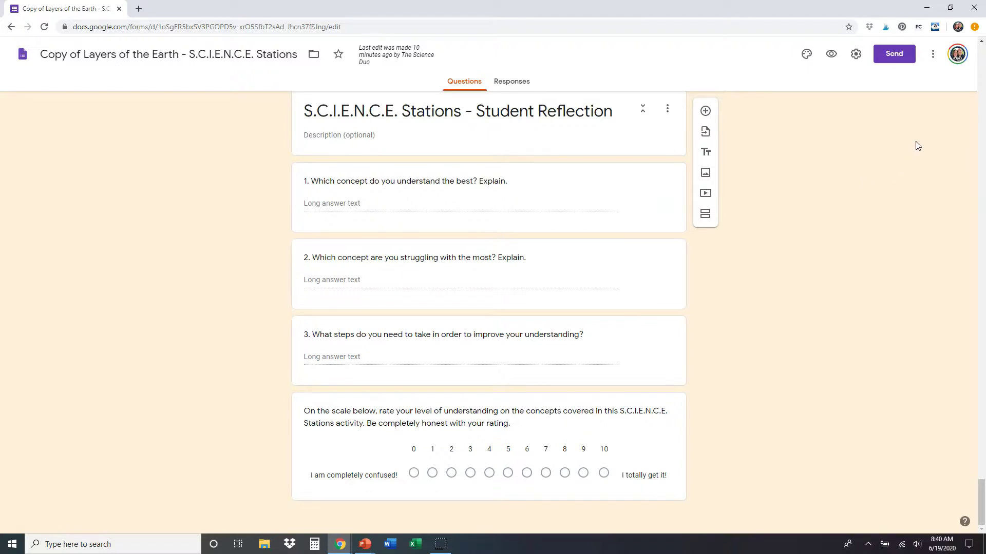
click(930, 58)
click(813, 122)
click(807, 55)
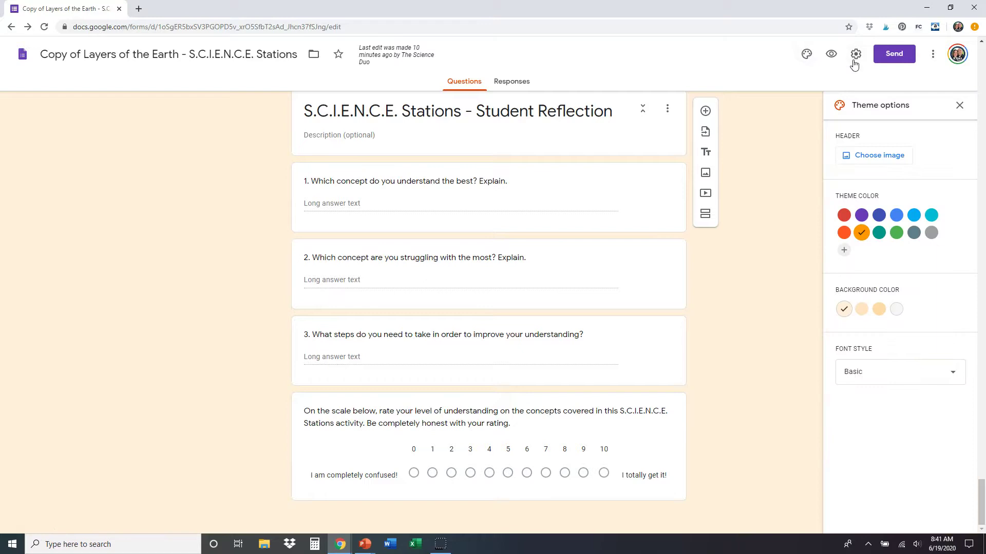
click(960, 105)
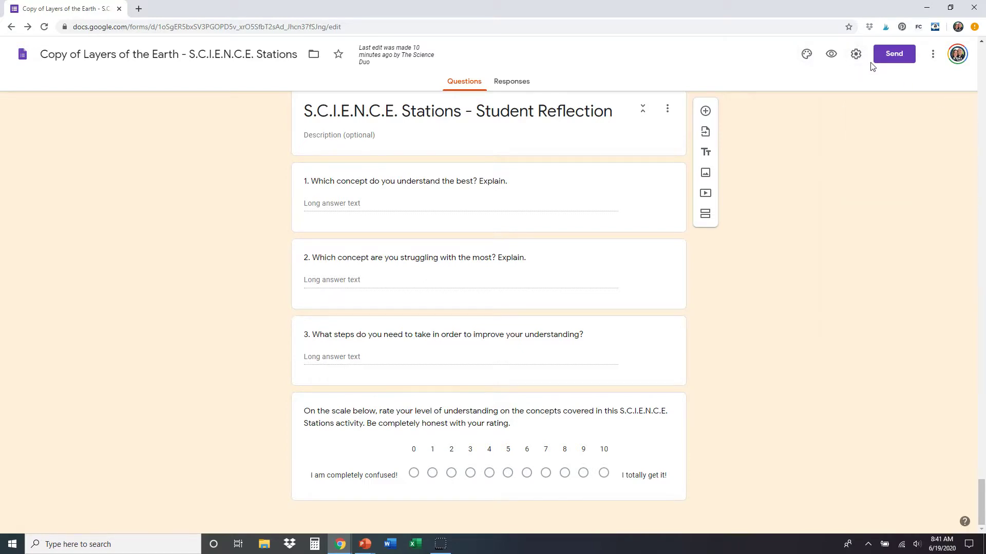
click(857, 55)
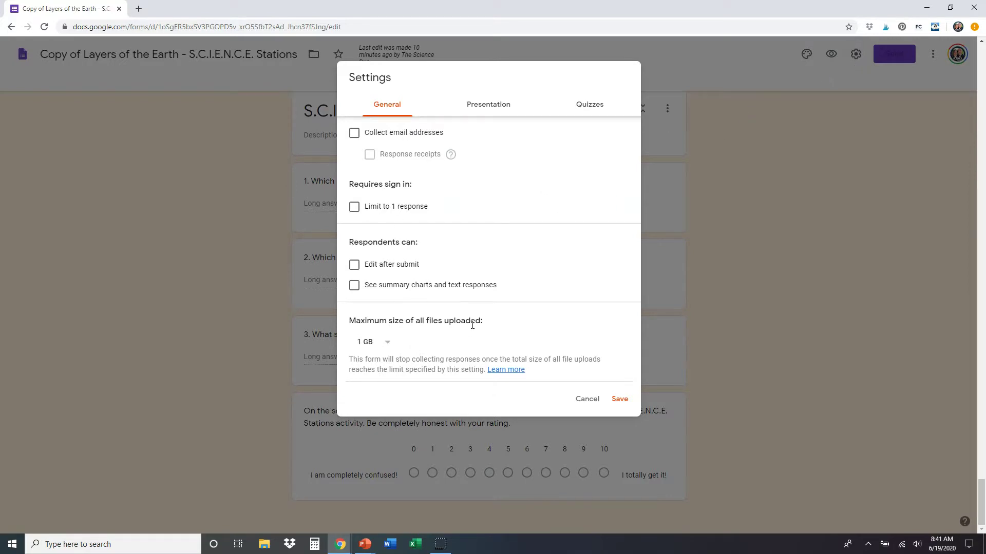
click(488, 111)
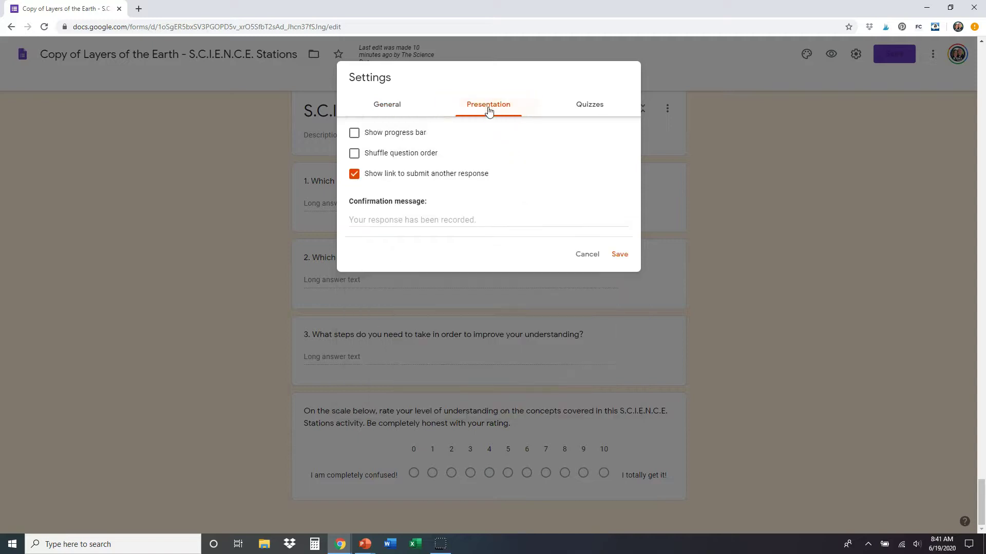
click(586, 111)
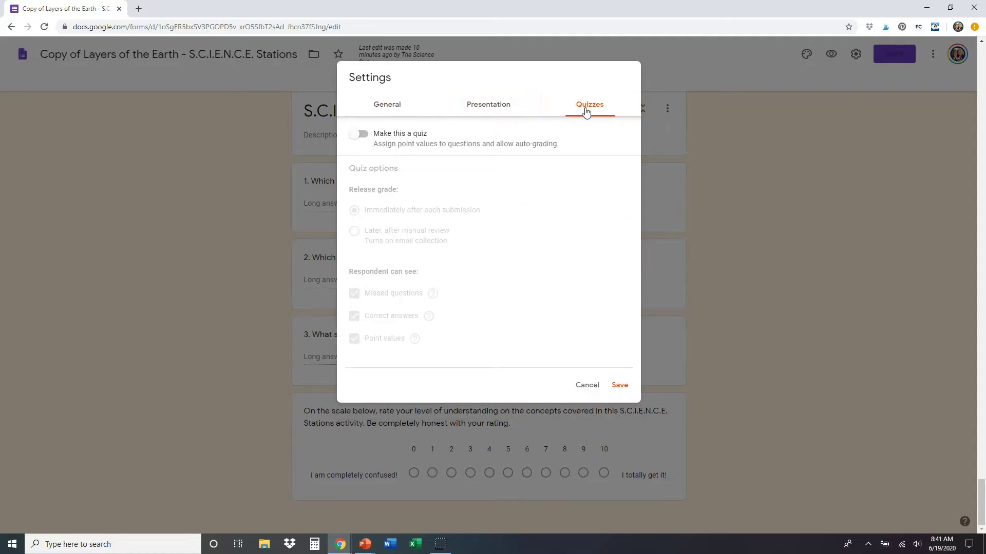
click(395, 108)
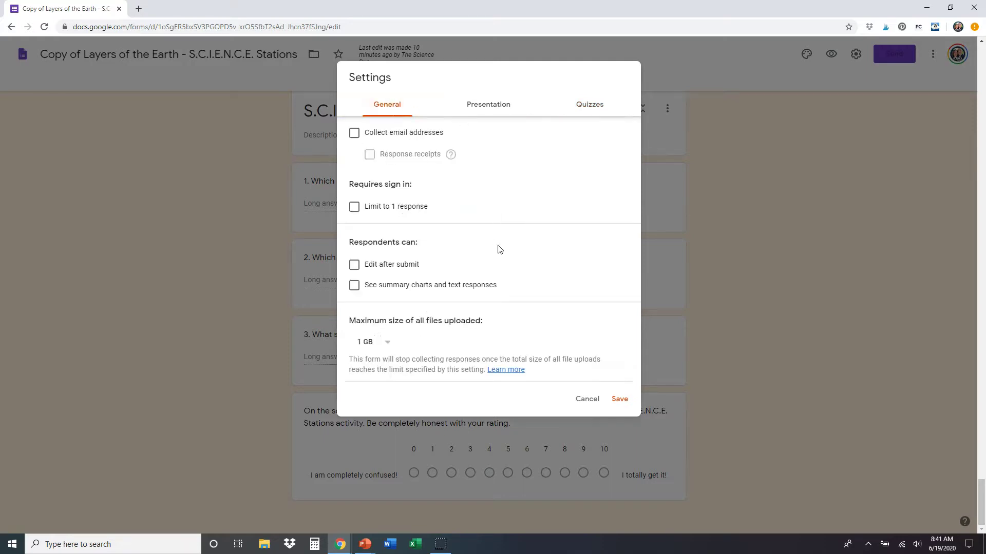
click(498, 108)
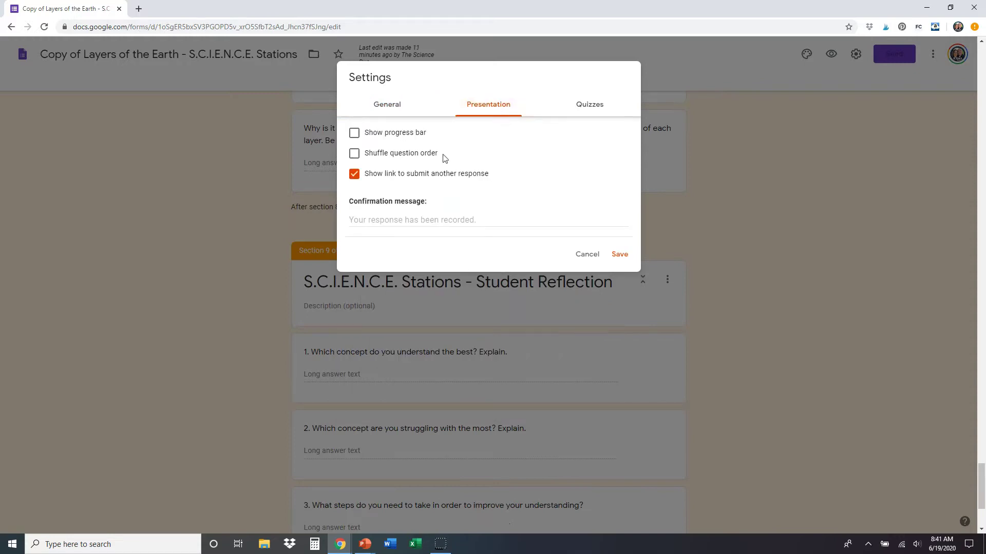
scroll(590, 255, down, 3)
click(588, 254)
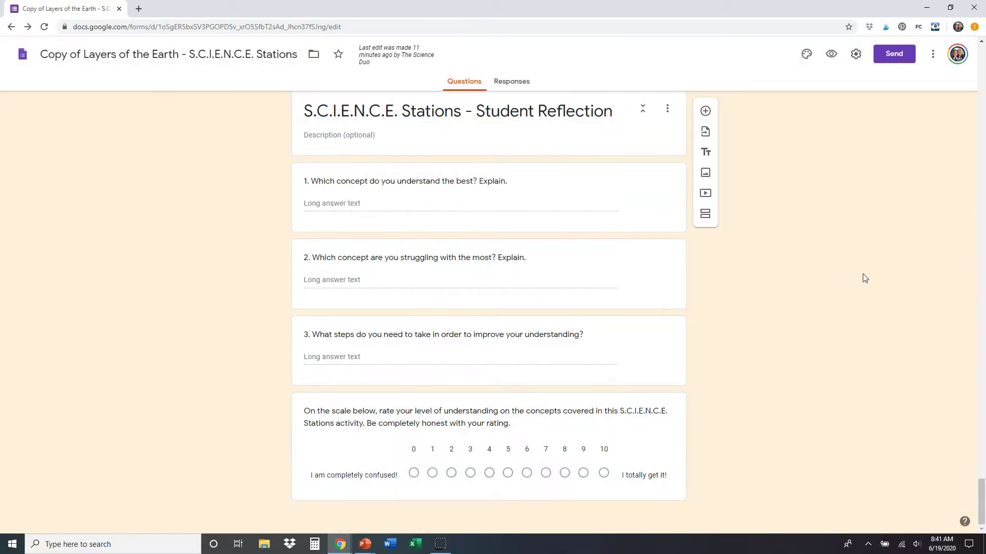
scroll(849, 251, up, 3)
scroll(852, 231, up, 10)
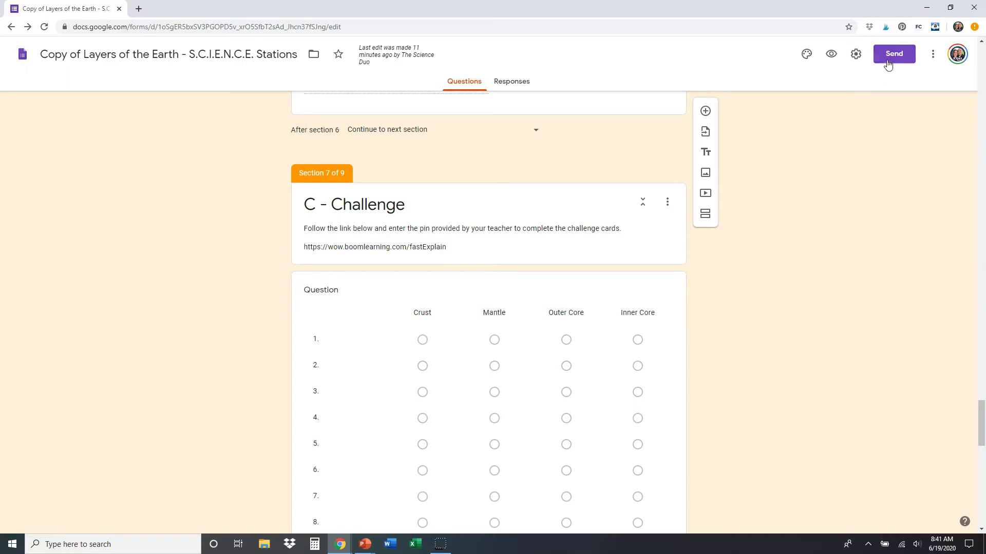
click(857, 55)
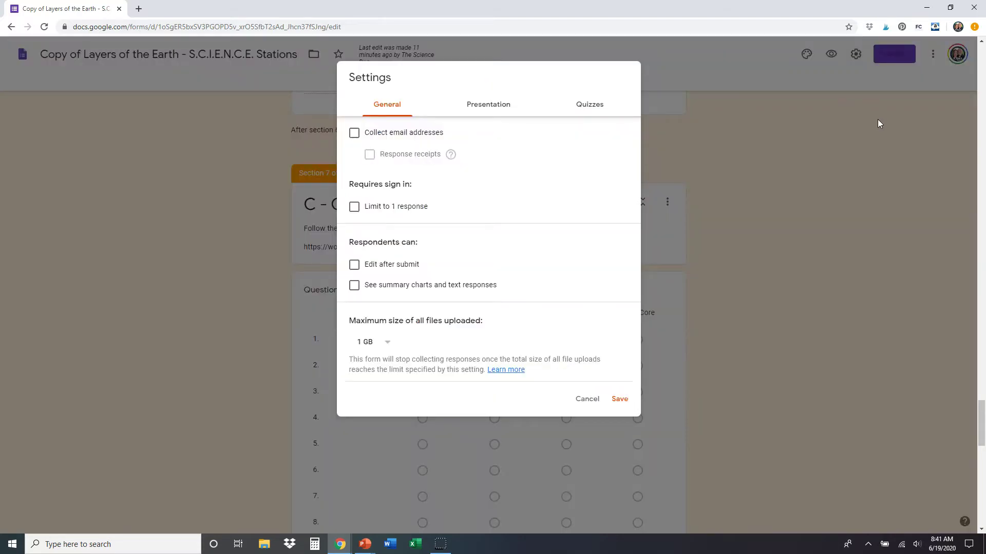
click(577, 400)
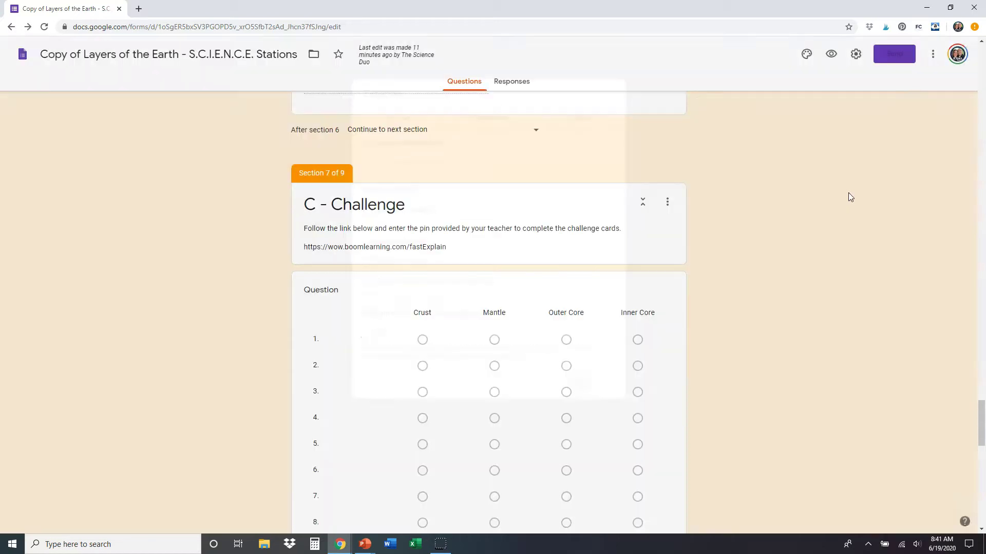
- Get the form's share link in the Send dialog with Shorten URL turned on (forms.gle)
click(905, 64)
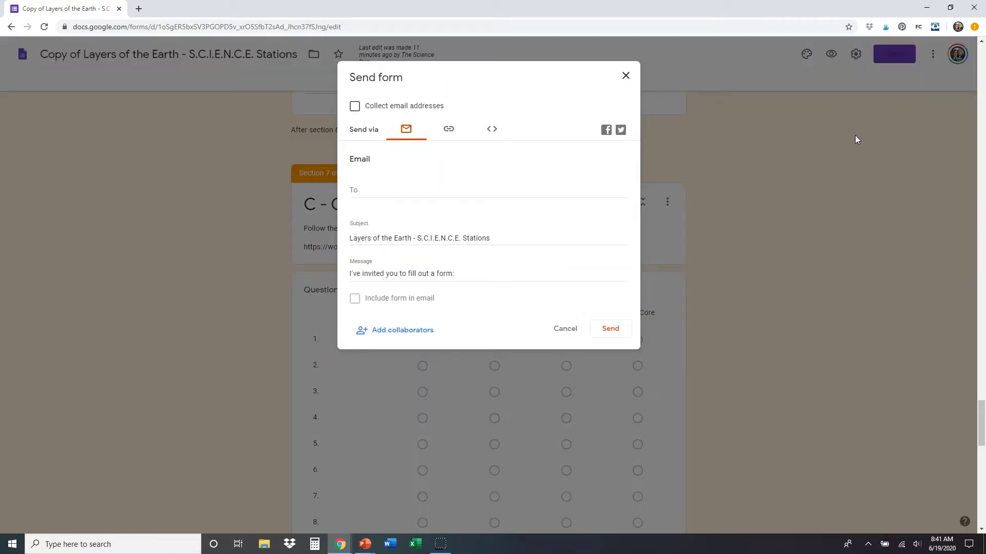
click(449, 133)
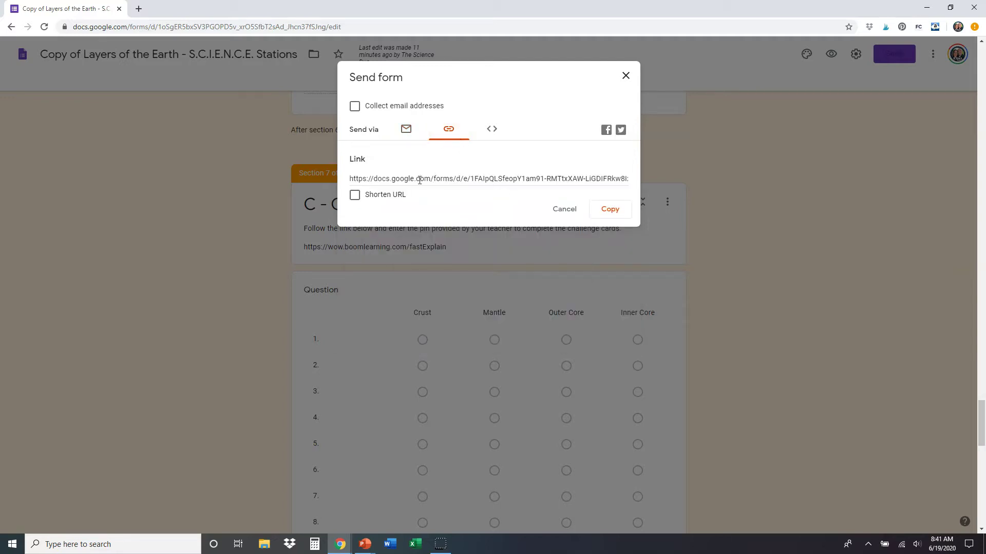
click(355, 196)
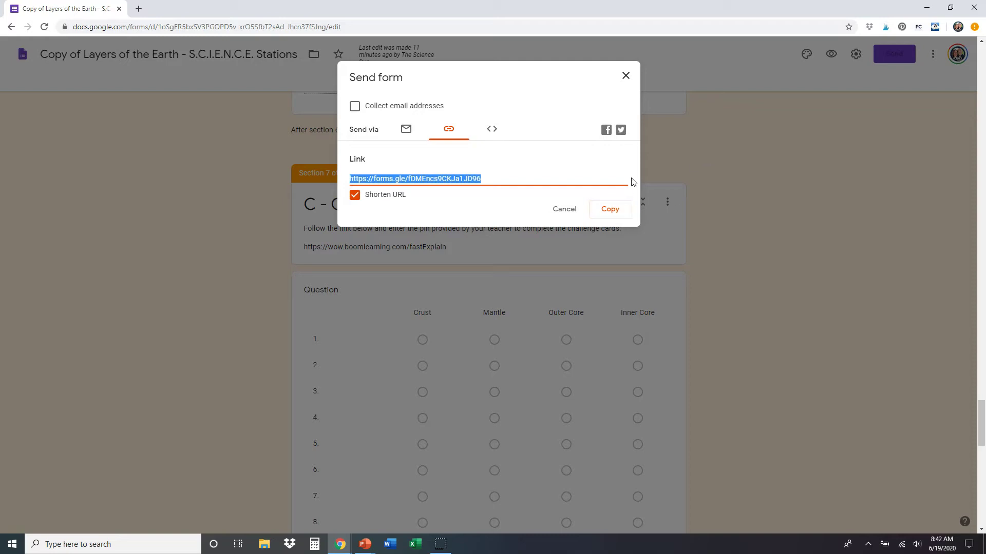
- Close the Send dialog, preview the form as a student, and advance to the 'S - Summarize' page
click(625, 75)
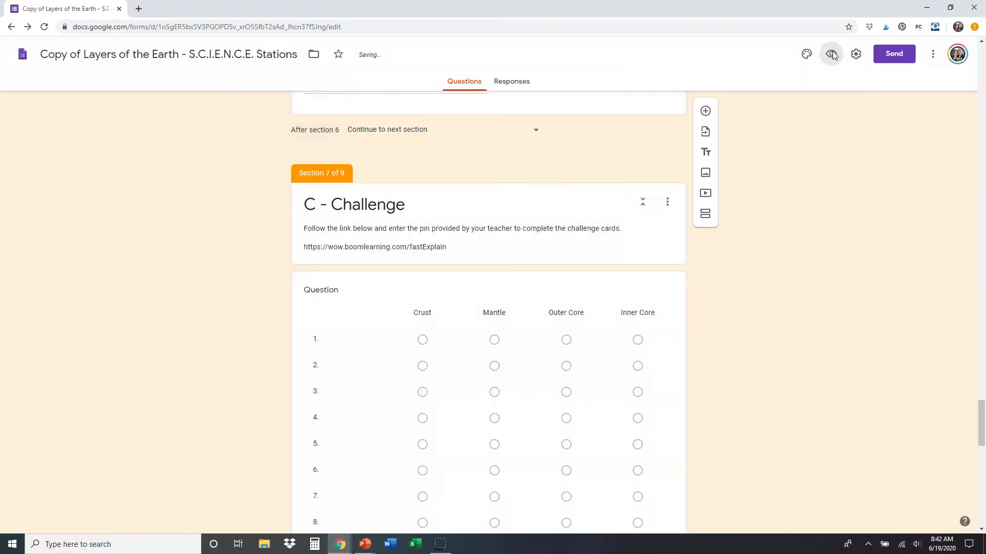
click(831, 54)
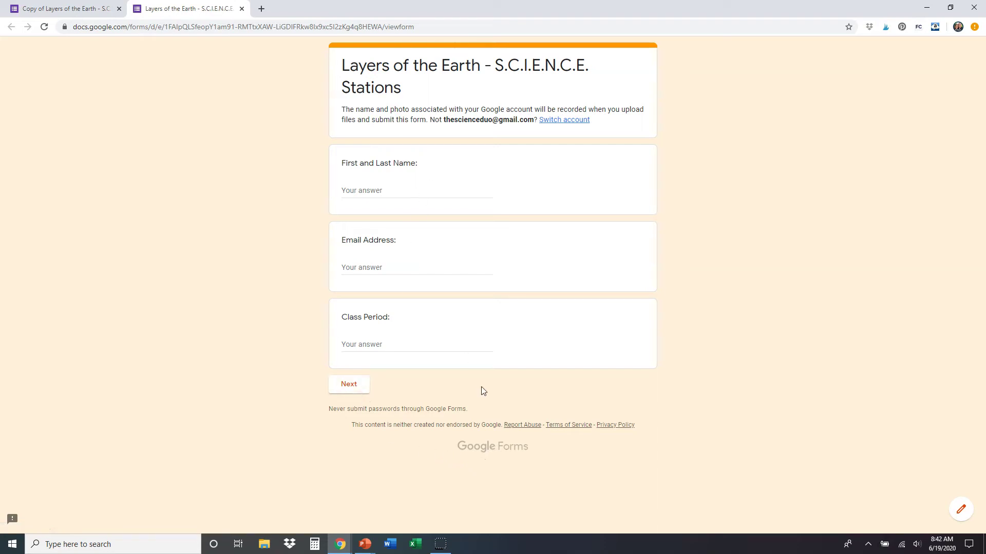
click(354, 384)
scroll(650, 187, down, 4)
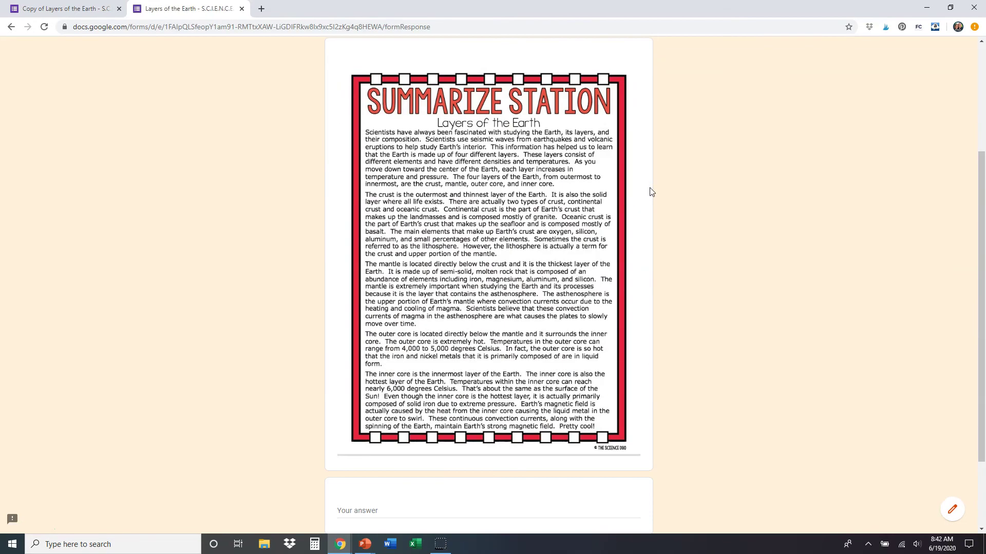
scroll(650, 198, down, 1)
scroll(650, 200, up, 5)
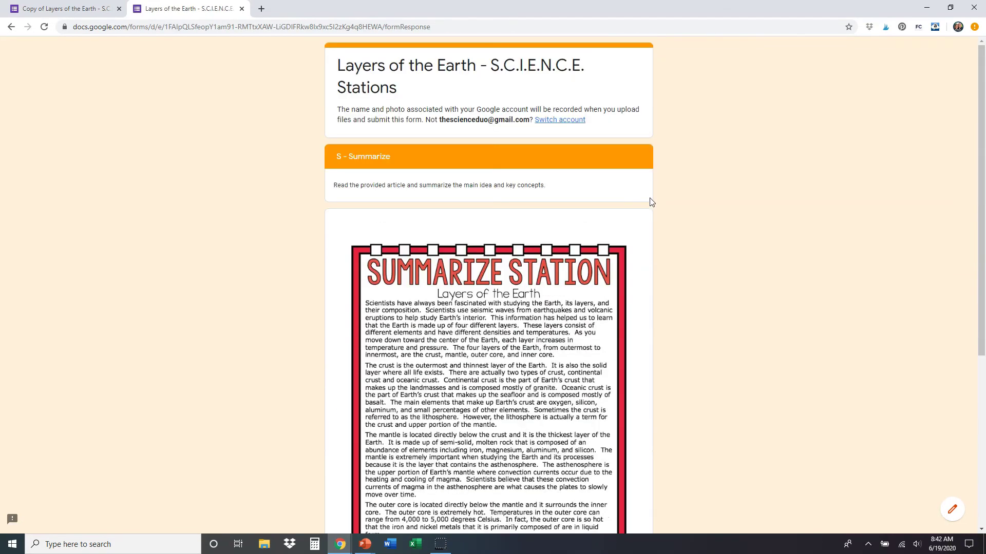